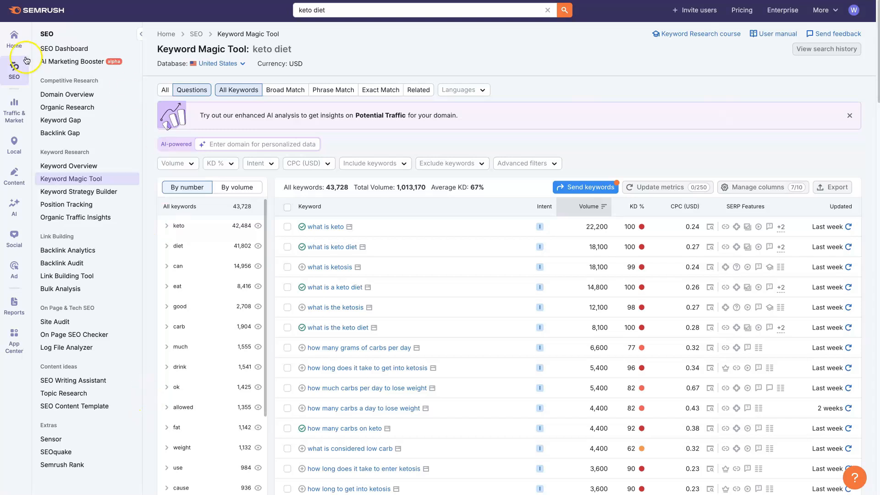
Open the Keyword Magic Tool from the SEO toolkit and dismiss the survey pop-up
{"action": "left_click", "coordinate": [17, 68]}
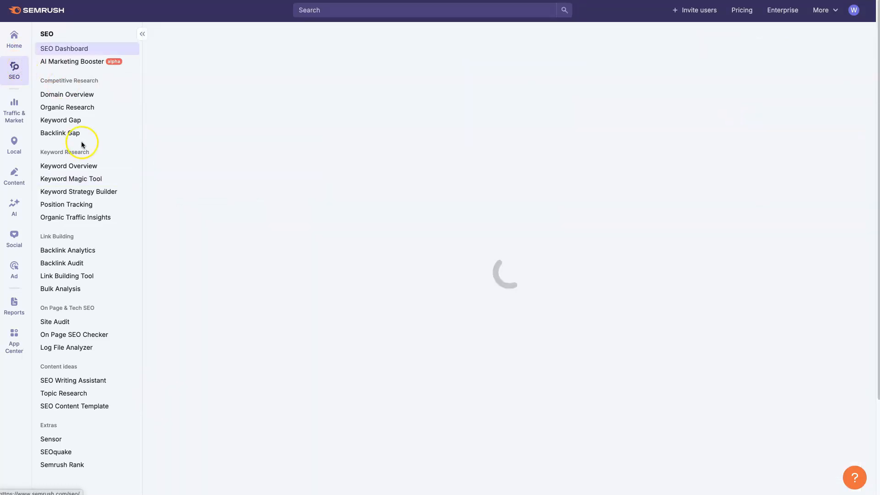
{"action": "left_click", "coordinate": [72, 180]}
{"action": "left_click", "coordinate": [58, 182]}
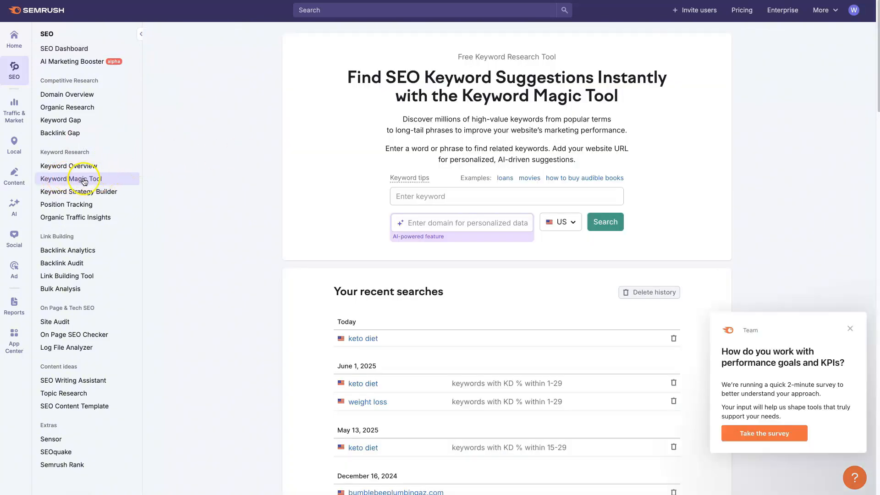
{"action": "left_click", "coordinate": [851, 329]}
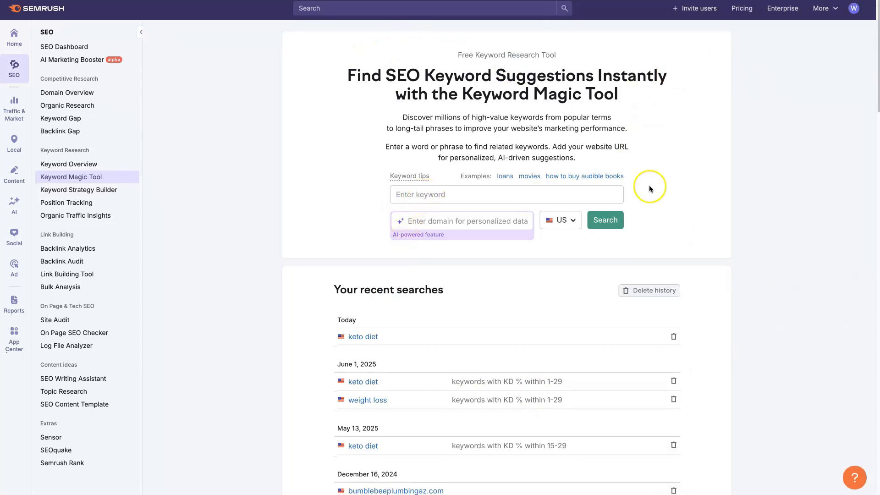
Search for keyword suggestions for "weight loss" in the US database
{"action": "left_click", "coordinate": [439, 195]}
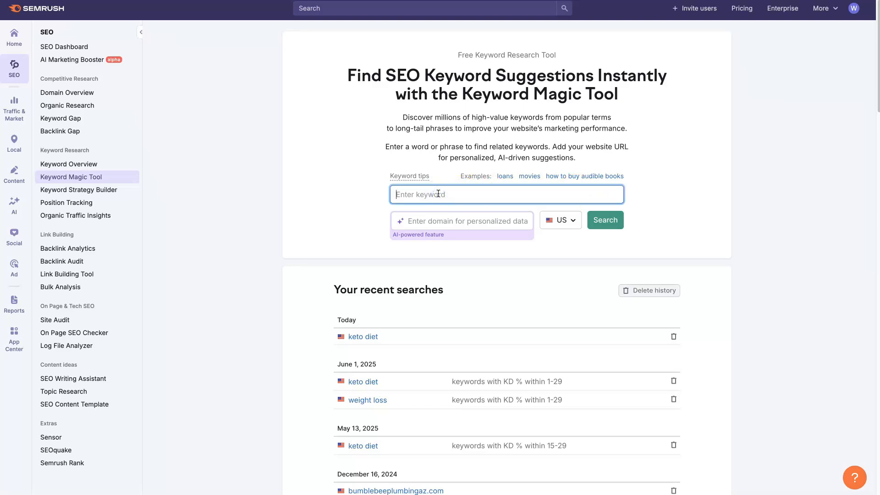
{"action": "type", "text": "weight loss"}
{"action": "left_click", "coordinate": [707, 197]}
{"action": "left_click", "coordinate": [615, 224]}
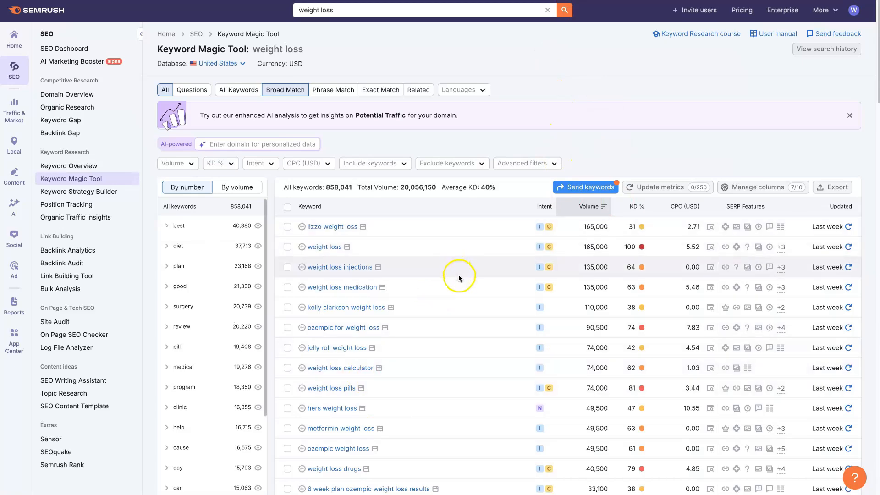
Review the broad-match keyword list for search volumes and read the explanation of the keyword difficulty metric
{"action": "scroll", "coordinate": [460, 282], "scroll_direction": "down", "scroll_amount": 3}
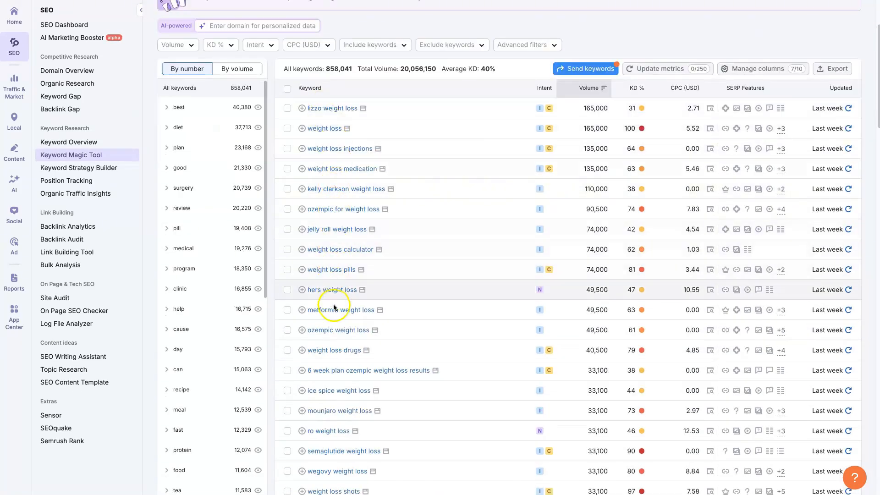
{"action": "scroll", "coordinate": [333, 309], "scroll_direction": "down", "scroll_amount": 5}
{"action": "scroll", "coordinate": [349, 328], "scroll_direction": "down", "scroll_amount": 15}
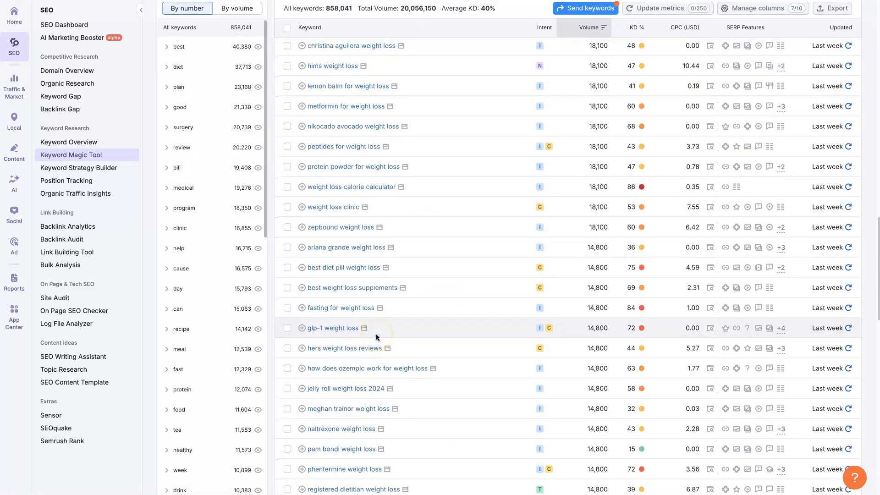
{"action": "scroll", "coordinate": [376, 338], "scroll_direction": "up", "scroll_amount": 20}
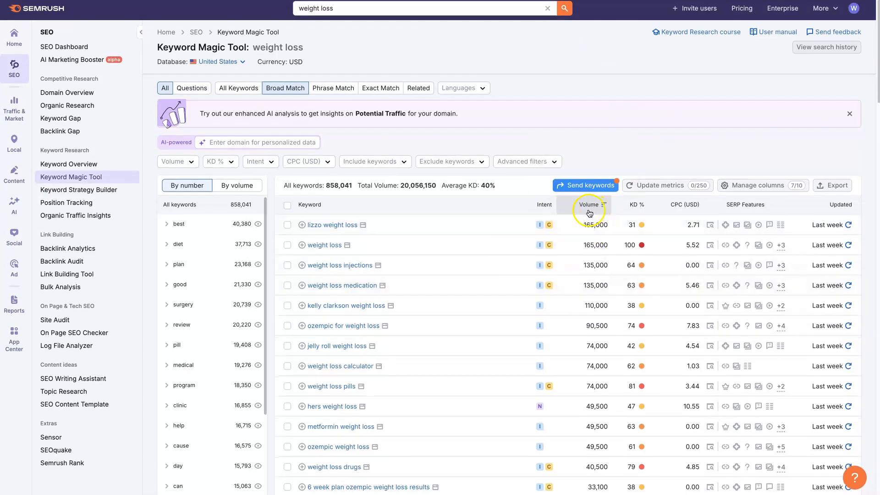
{"action": "scroll", "coordinate": [605, 376], "scroll_direction": "down", "scroll_amount": 7}
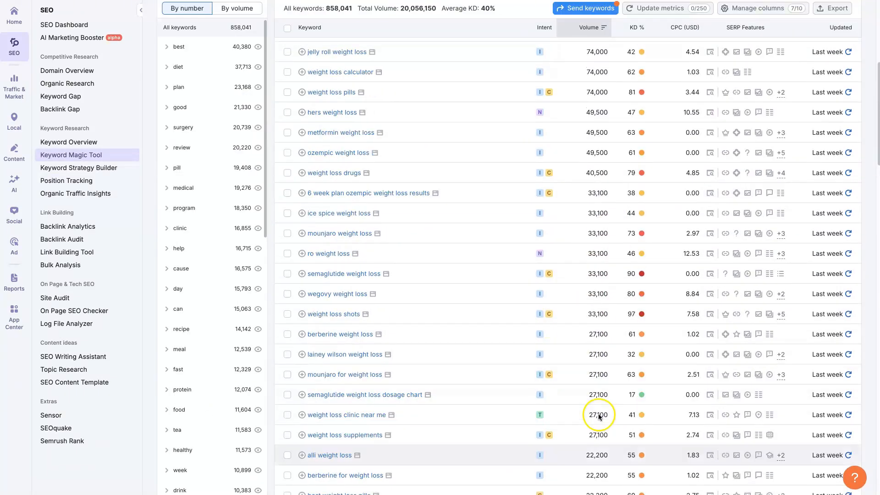
{"action": "scroll", "coordinate": [598, 413], "scroll_direction": "up", "scroll_amount": 7}
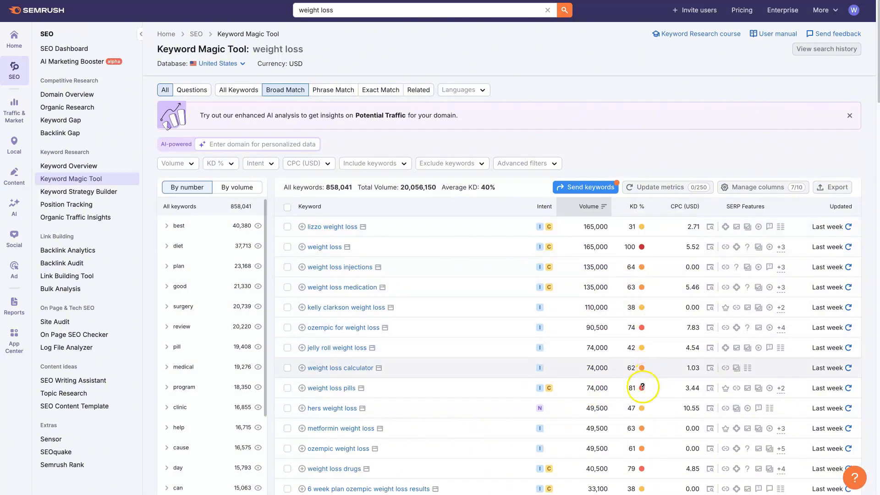
{"action": "mouse_move", "coordinate": [635, 213]}
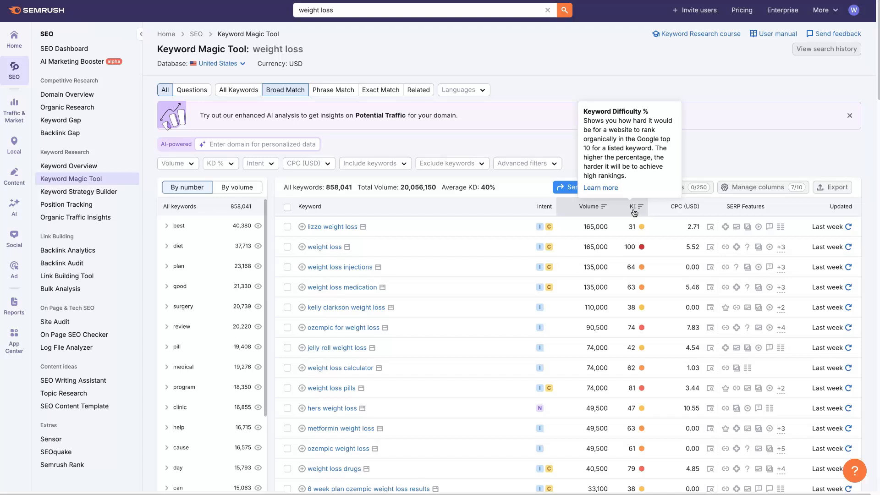
Examine the difficulty ratings of "weight loss" and "kelly clarkson weight loss" and the search intent of "weight loss", marking each keyword temporarily
{"action": "left_click", "coordinate": [288, 247]}
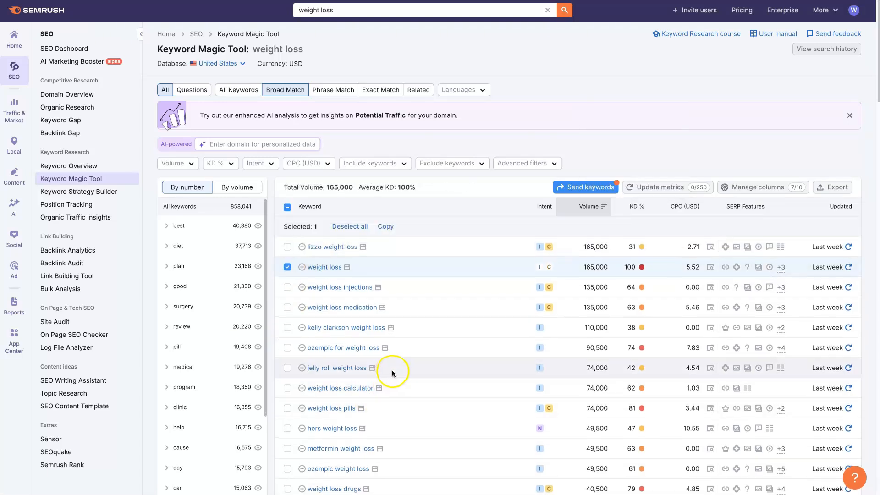
{"action": "mouse_move", "coordinate": [632, 270]}
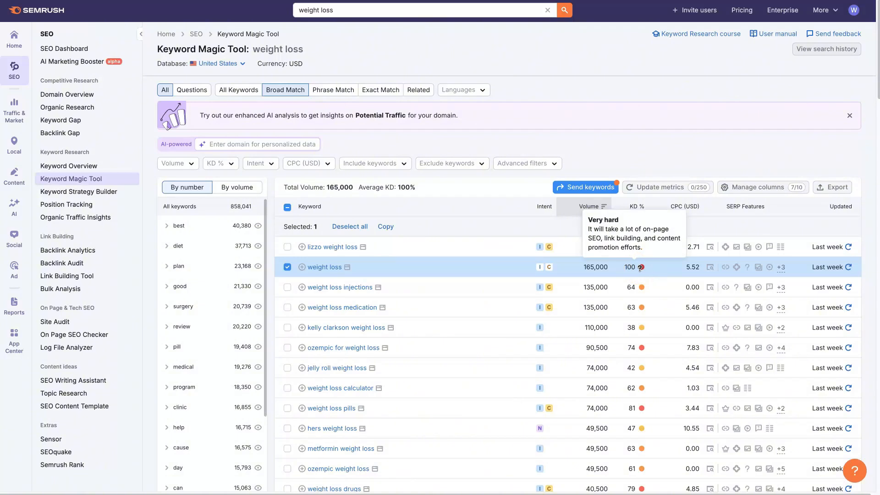
{"action": "left_click", "coordinate": [287, 267]}
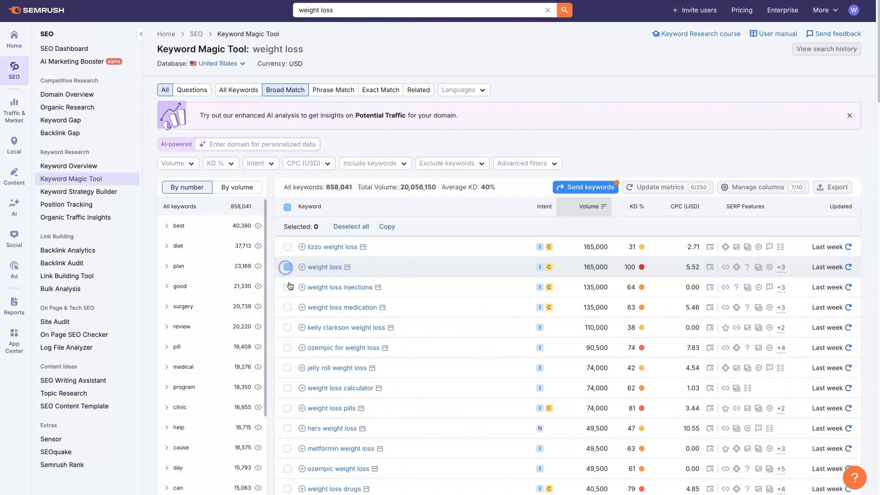
{"action": "left_click", "coordinate": [288, 309]}
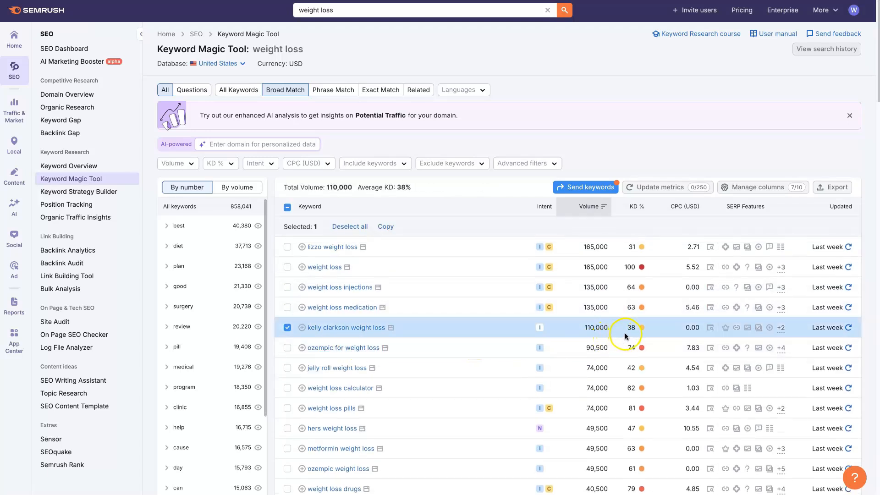
{"action": "mouse_move", "coordinate": [638, 328]}
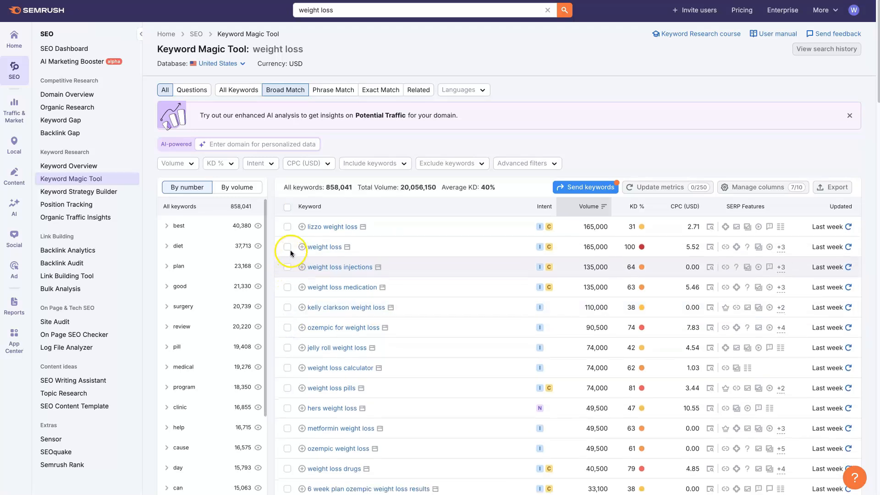
{"action": "left_click", "coordinate": [287, 247]}
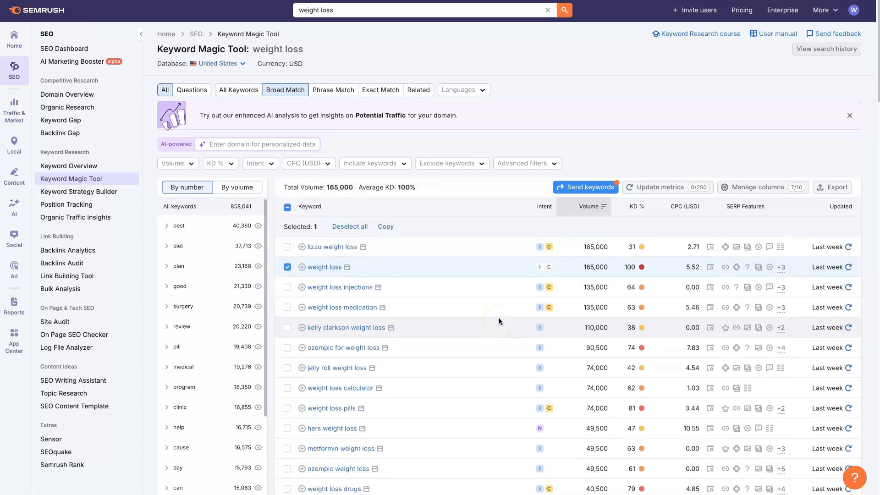
{"action": "mouse_move", "coordinate": [550, 271]}
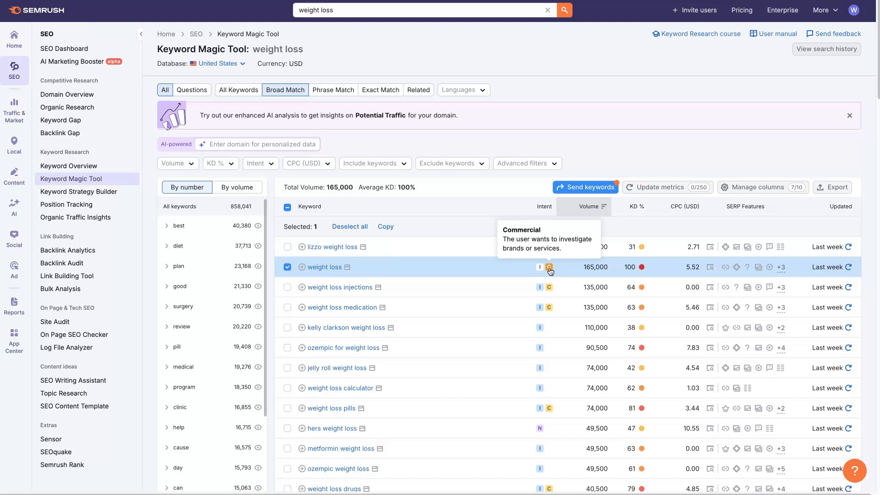
{"action": "left_click", "coordinate": [287, 267]}
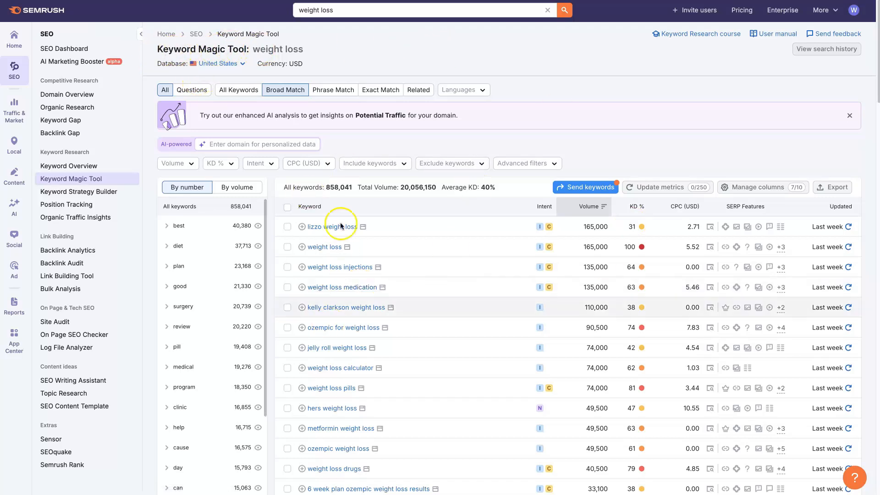
Filter the keywords to a custom keyword difficulty range of 1 to 29%
{"action": "left_click", "coordinate": [220, 163]}
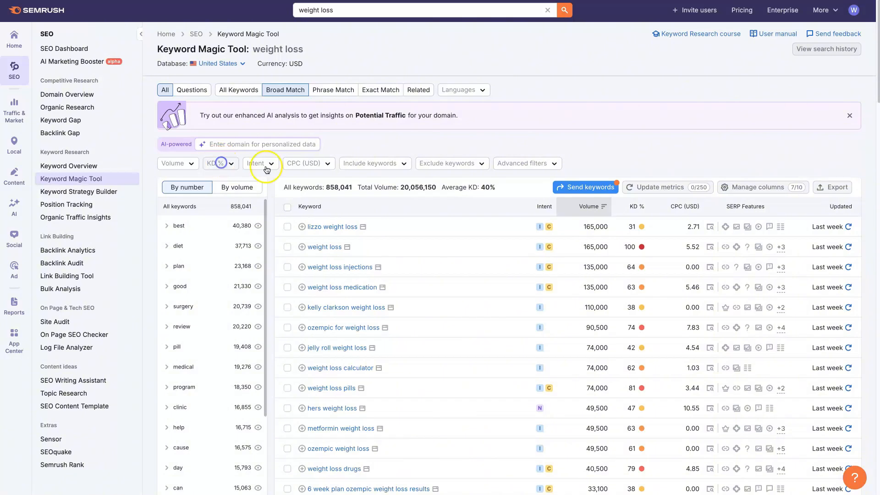
{"action": "left_click", "coordinate": [230, 289]}
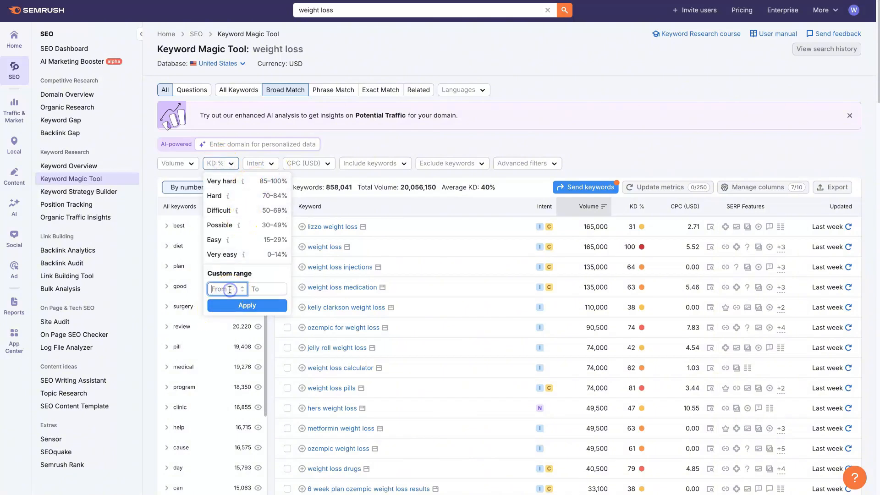
{"action": "type", "text": "1"}
{"action": "left_click", "coordinate": [262, 290]}
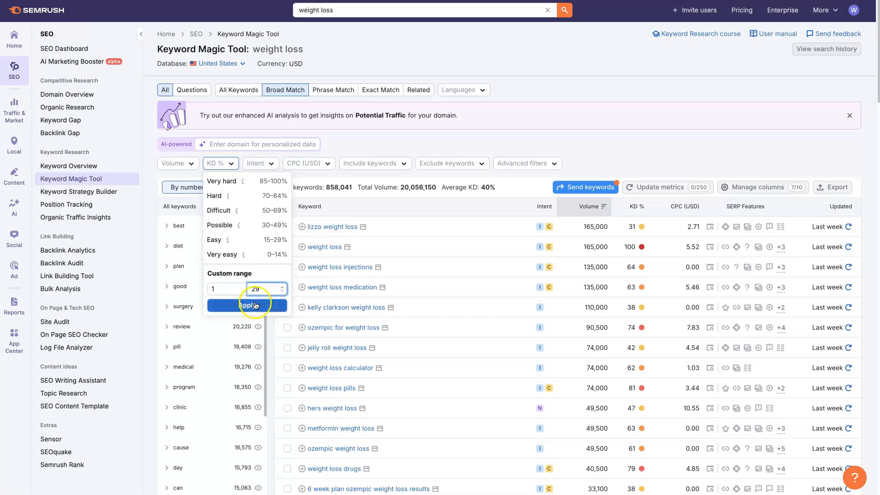
{"action": "left_click", "coordinate": [247, 306]}
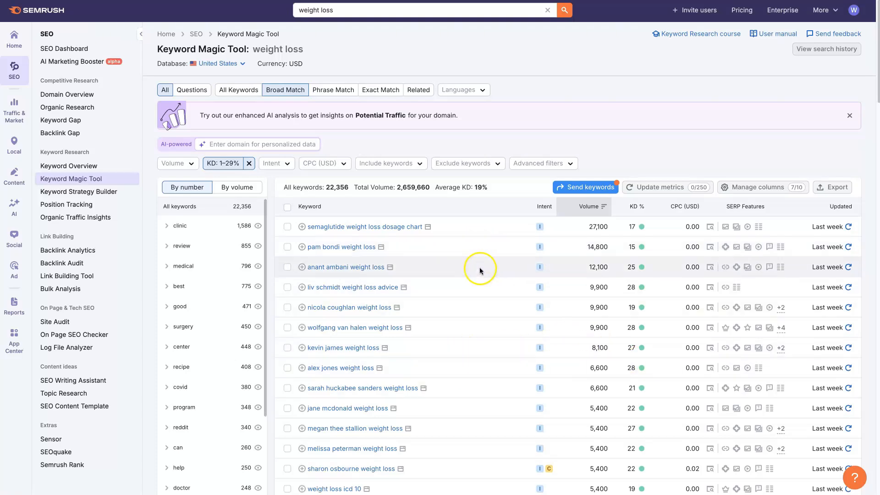
Select the keywords "vitamin d3 and k2 weight loss", "static bike weight loss" and "static cycling for weight loss" from the filtered list
{"action": "scroll", "coordinate": [477, 273], "scroll_direction": "down", "scroll_amount": 2}
{"action": "scroll", "coordinate": [477, 274], "scroll_direction": "down", "scroll_amount": 3}
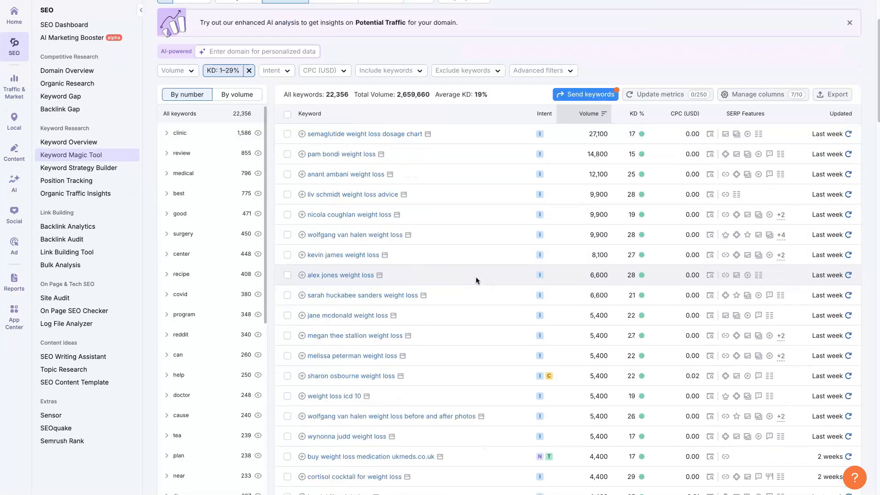
{"action": "scroll", "coordinate": [458, 272], "scroll_direction": "up", "scroll_amount": 3}
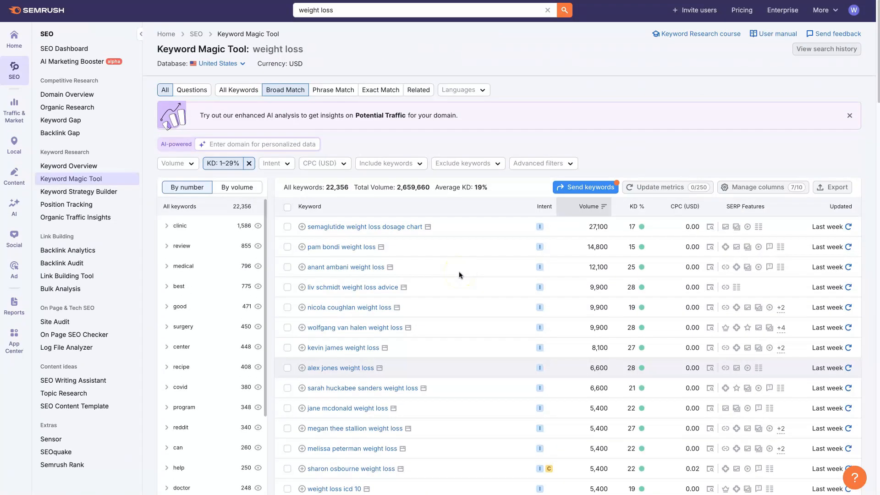
{"action": "scroll", "coordinate": [431, 348], "scroll_direction": "down", "scroll_amount": 4}
{"action": "scroll", "coordinate": [405, 380], "scroll_direction": "down", "scroll_amount": 2}
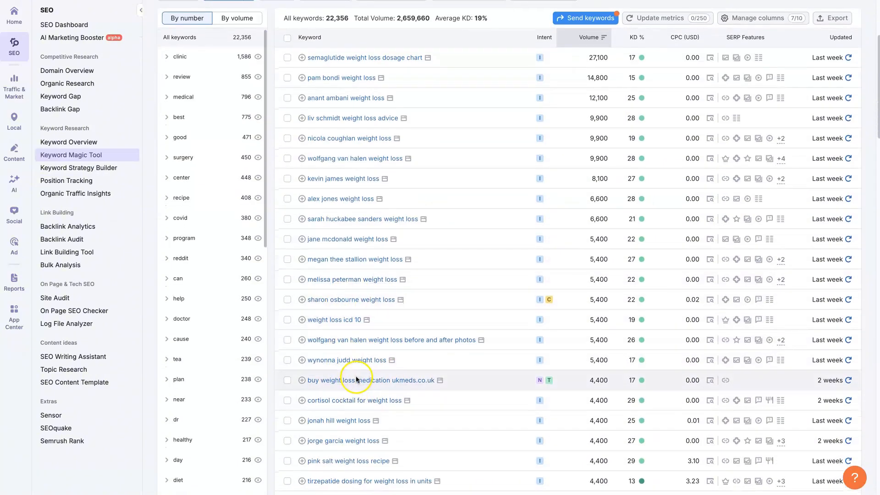
{"action": "scroll", "coordinate": [356, 376], "scroll_direction": "down", "scroll_amount": 5}
{"action": "scroll", "coordinate": [376, 364], "scroll_direction": "down", "scroll_amount": 5}
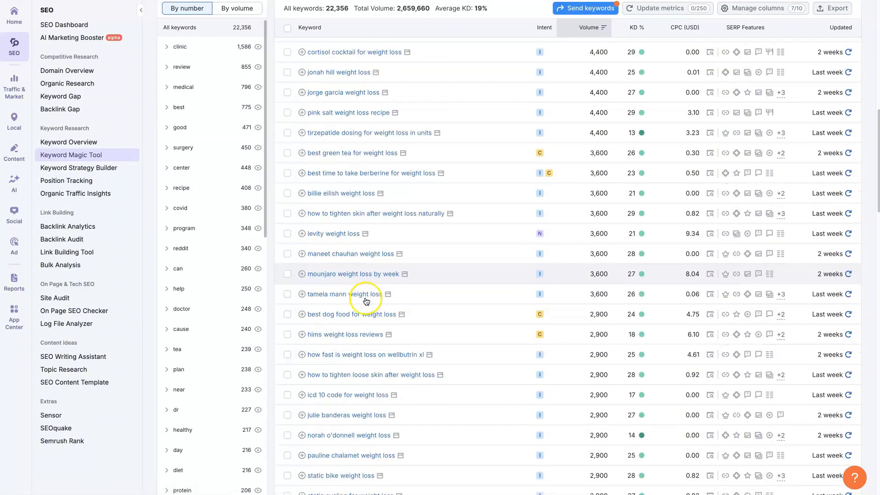
{"action": "scroll", "coordinate": [367, 301], "scroll_direction": "down", "scroll_amount": 2}
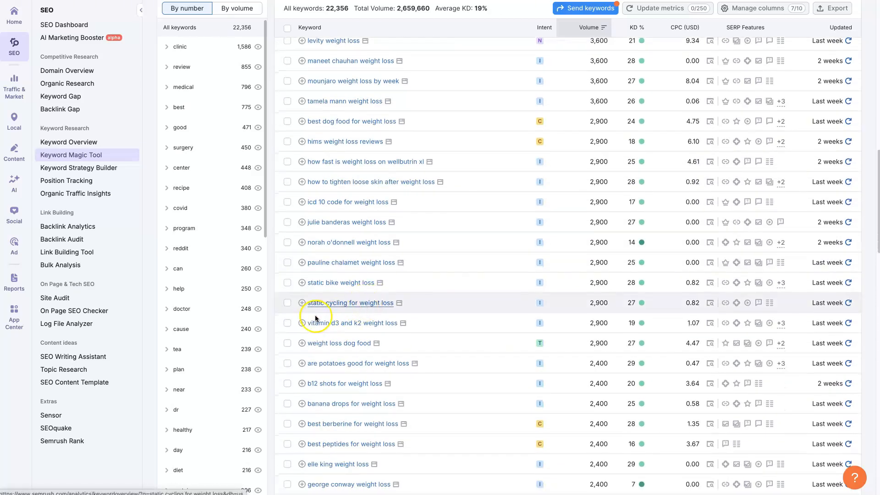
{"action": "left_click", "coordinate": [287, 322]}
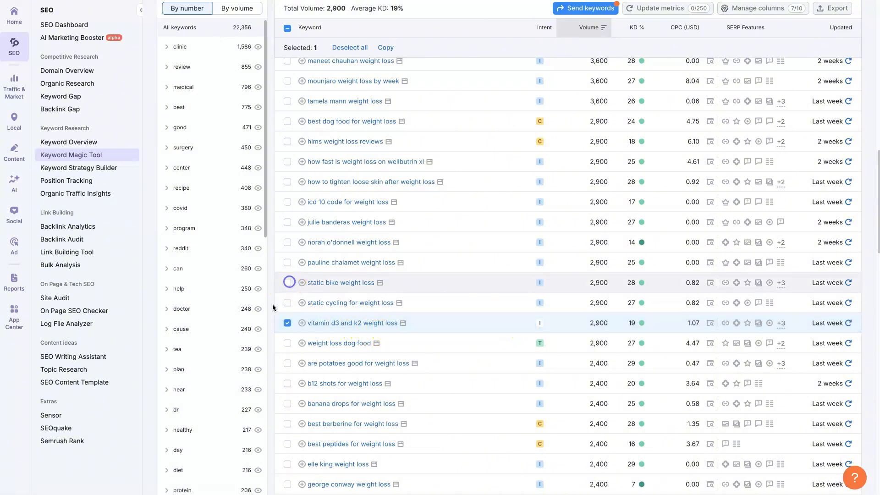
{"action": "left_click", "coordinate": [288, 283]}
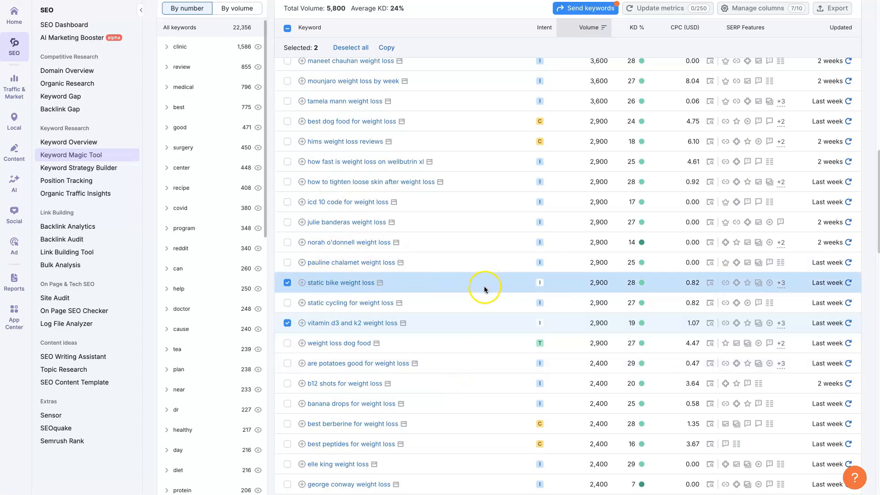
{"action": "left_click", "coordinate": [281, 304]}
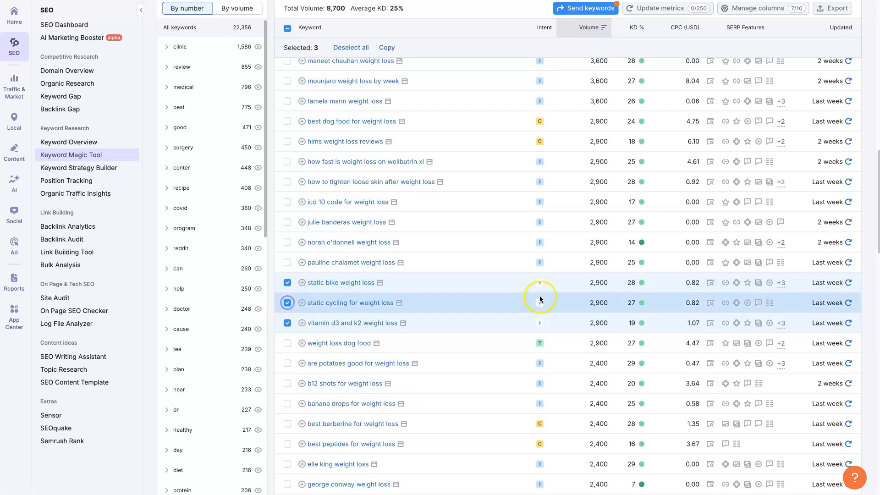
Export only the selected keywords as a CSV file
{"action": "mouse_move", "coordinate": [539, 302]}
{"action": "scroll", "coordinate": [483, 319], "scroll_direction": "up", "scroll_amount": 15}
{"action": "scroll", "coordinate": [483, 315], "scroll_direction": "down", "scroll_amount": 15}
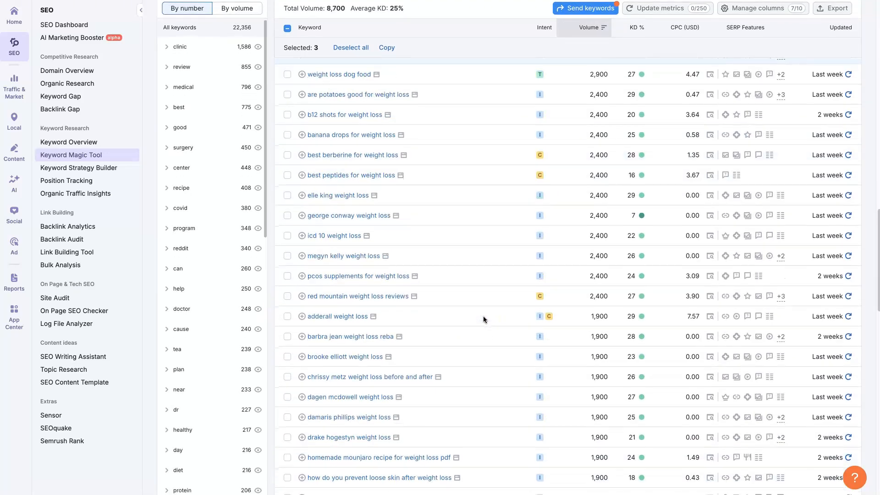
{"action": "scroll", "coordinate": [807, 74], "scroll_direction": "up", "scroll_amount": 1}
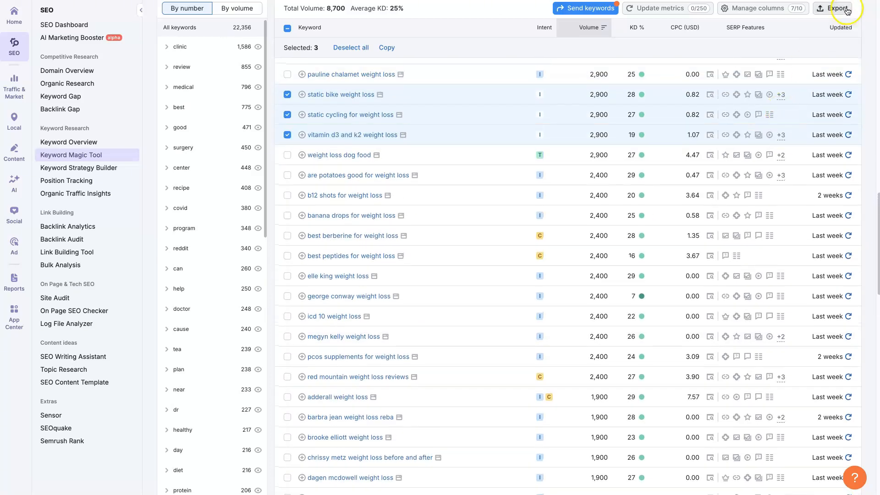
{"action": "left_click", "coordinate": [833, 8]}
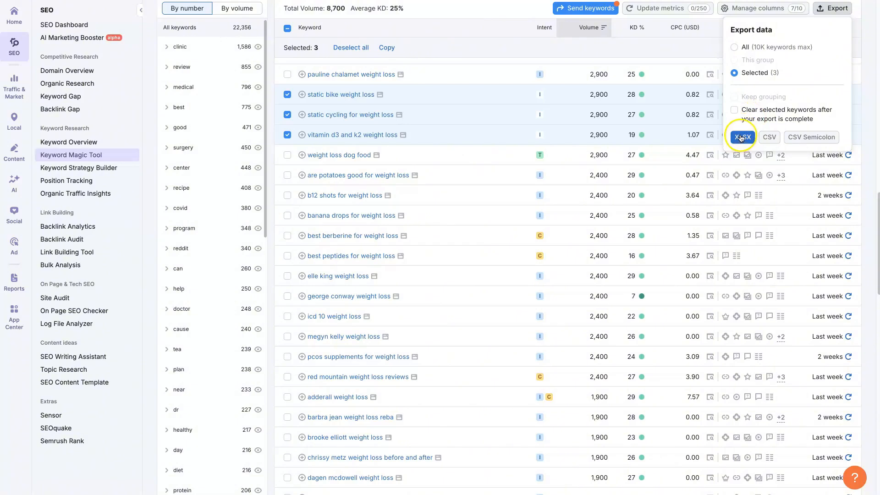
{"action": "left_click", "coordinate": [768, 137]}
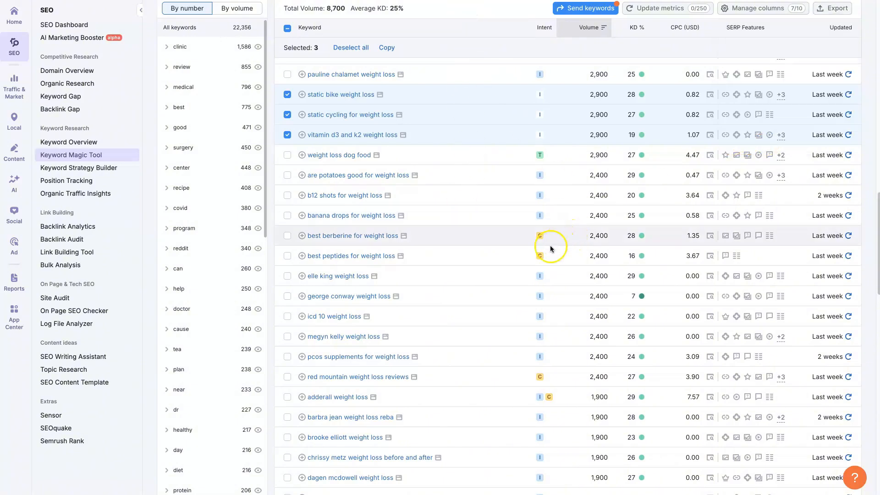
Add the keywords "b12 shots for weight loss", "best berberine for weight loss" and "best peptides for weight loss" to the selection
{"action": "scroll", "coordinate": [548, 247], "scroll_direction": "up", "scroll_amount": 1}
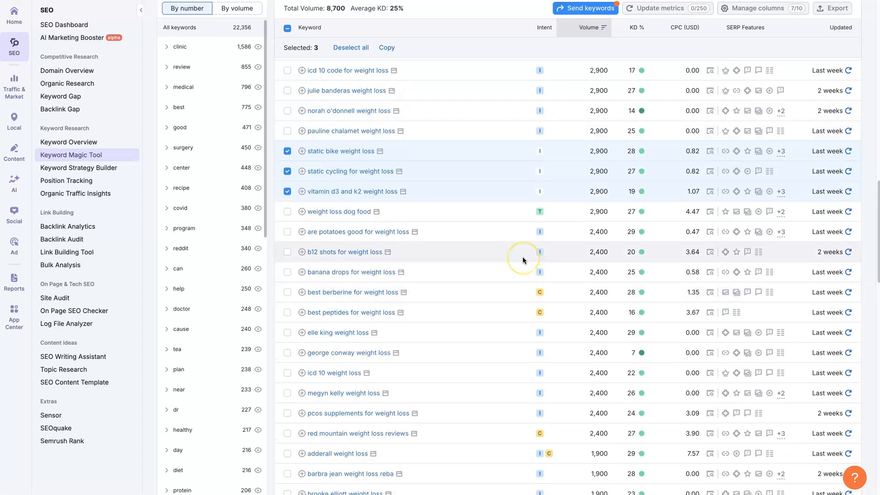
{"action": "left_click", "coordinate": [287, 252]}
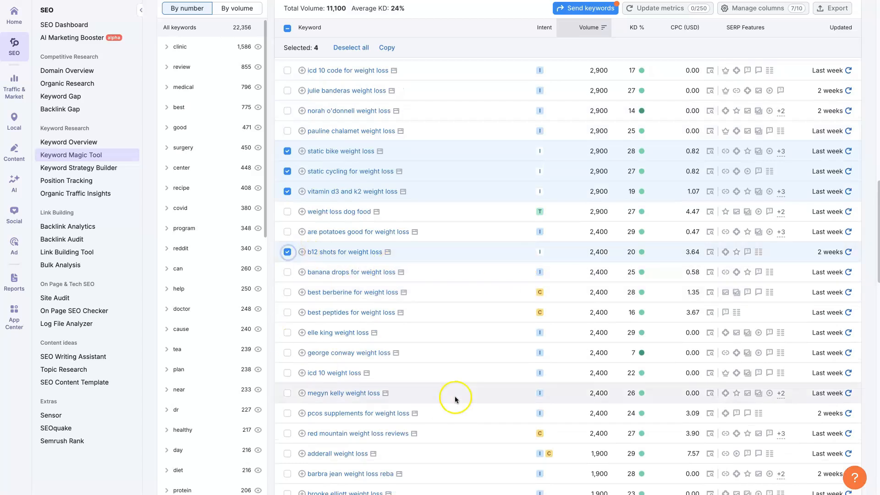
{"action": "left_click", "coordinate": [288, 292]}
{"action": "left_click", "coordinate": [286, 315]}
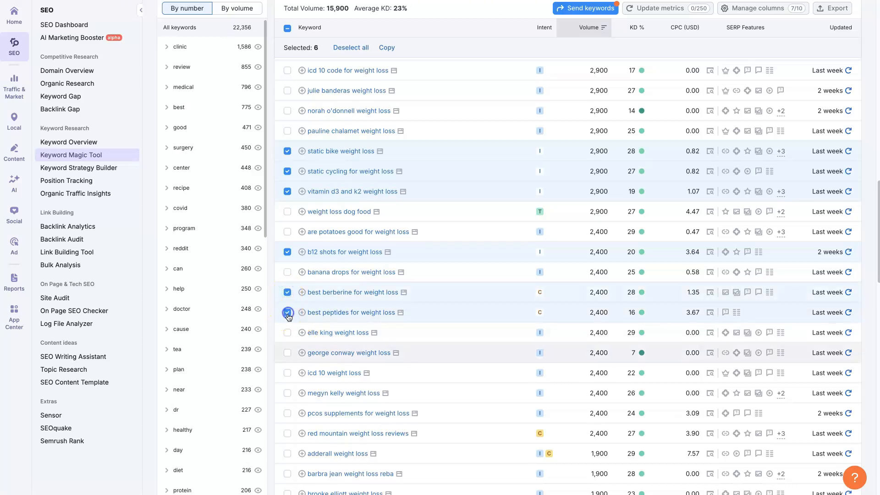
Examine the search intent of the selected keywords "static bike weight loss" and "best peptides for weight loss"
{"action": "scroll", "coordinate": [288, 367], "scroll_direction": "down", "scroll_amount": 1}
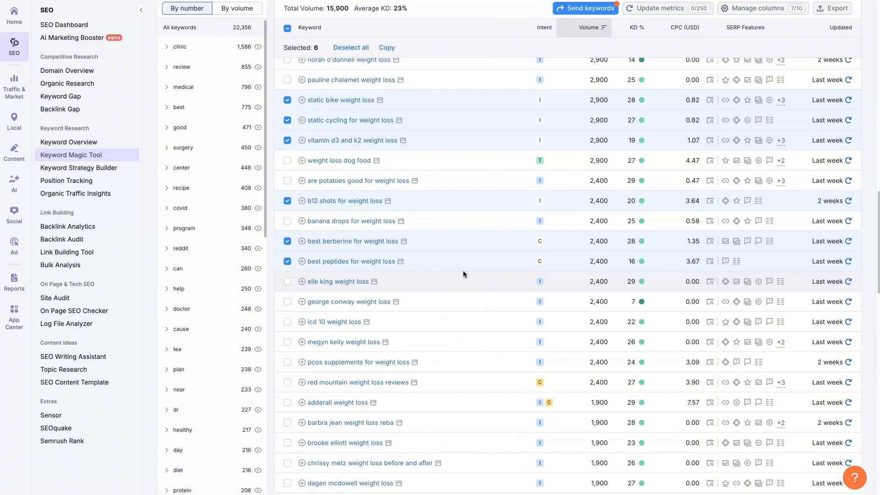
{"action": "scroll", "coordinate": [470, 261], "scroll_direction": "up", "scroll_amount": 1}
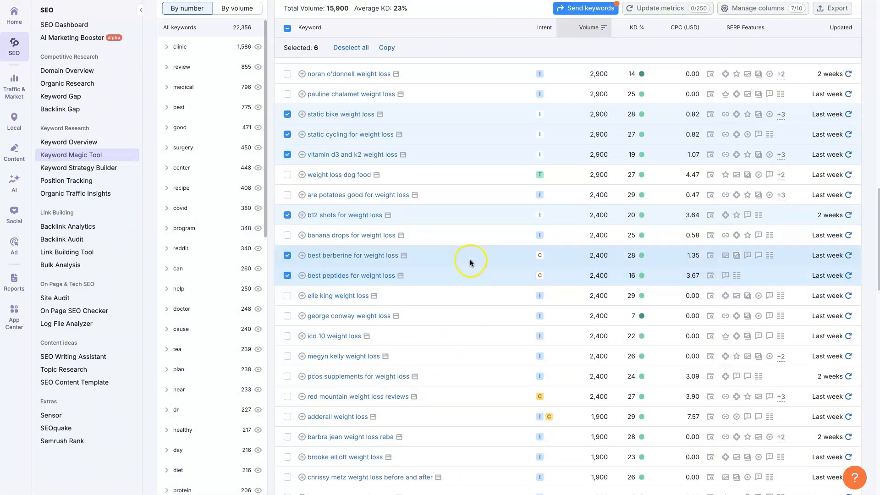
{"action": "scroll", "coordinate": [469, 260], "scroll_direction": "up", "scroll_amount": 1}
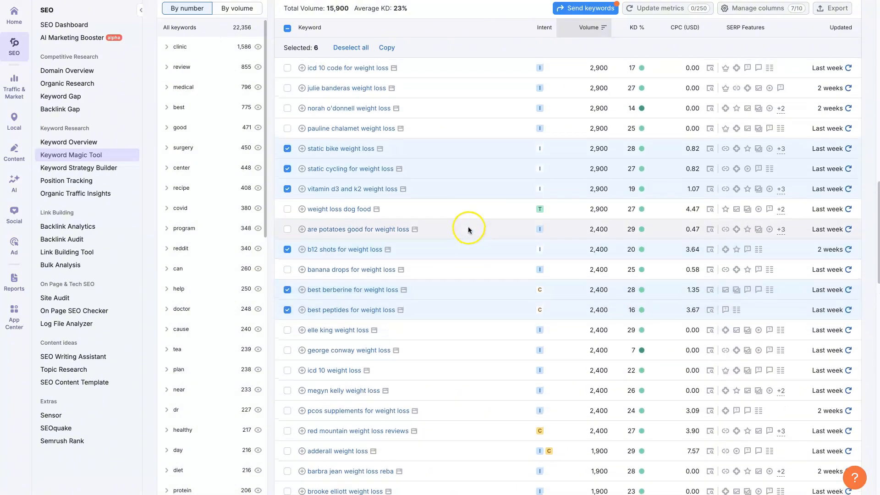
{"action": "scroll", "coordinate": [468, 229], "scroll_direction": "up", "scroll_amount": 1}
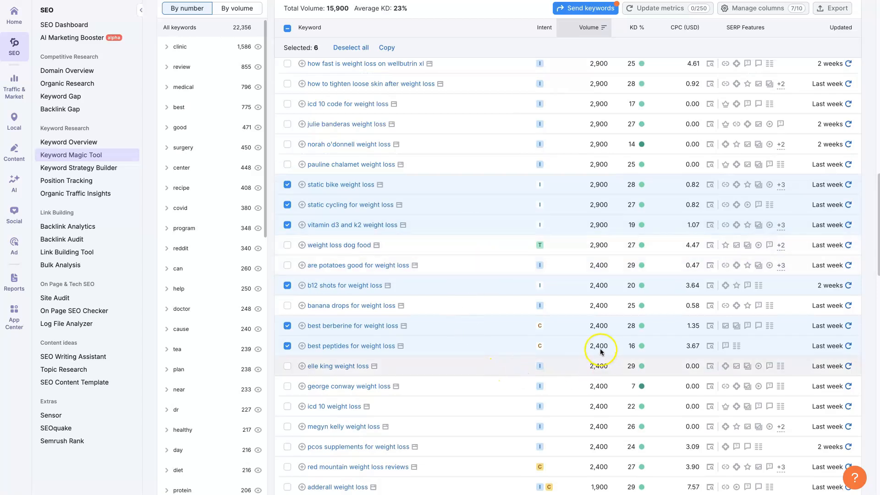
{"action": "mouse_move", "coordinate": [541, 186]}
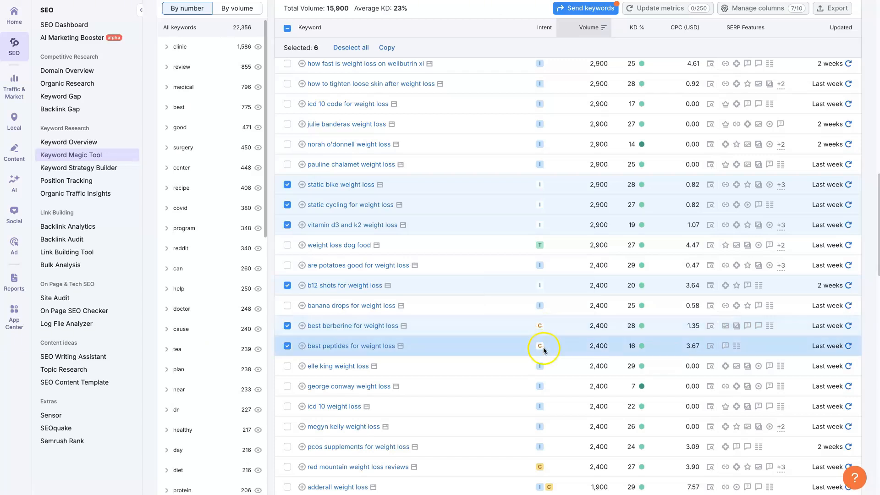
{"action": "mouse_move", "coordinate": [541, 348]}
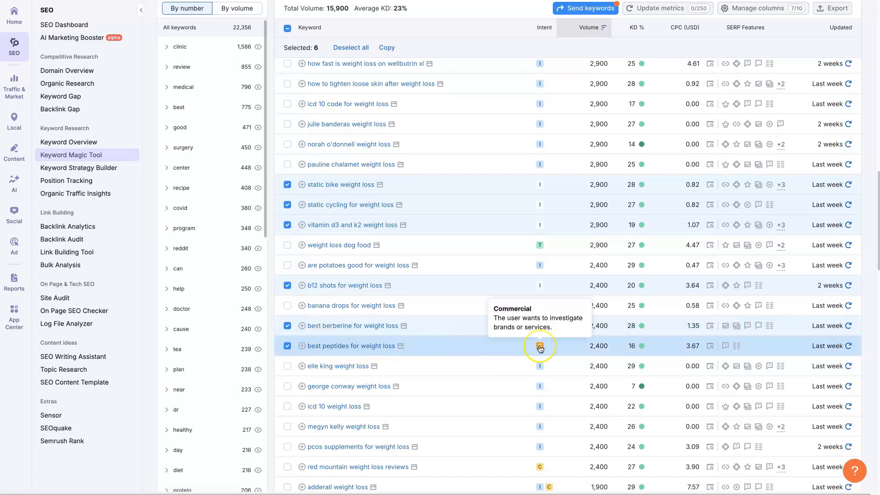